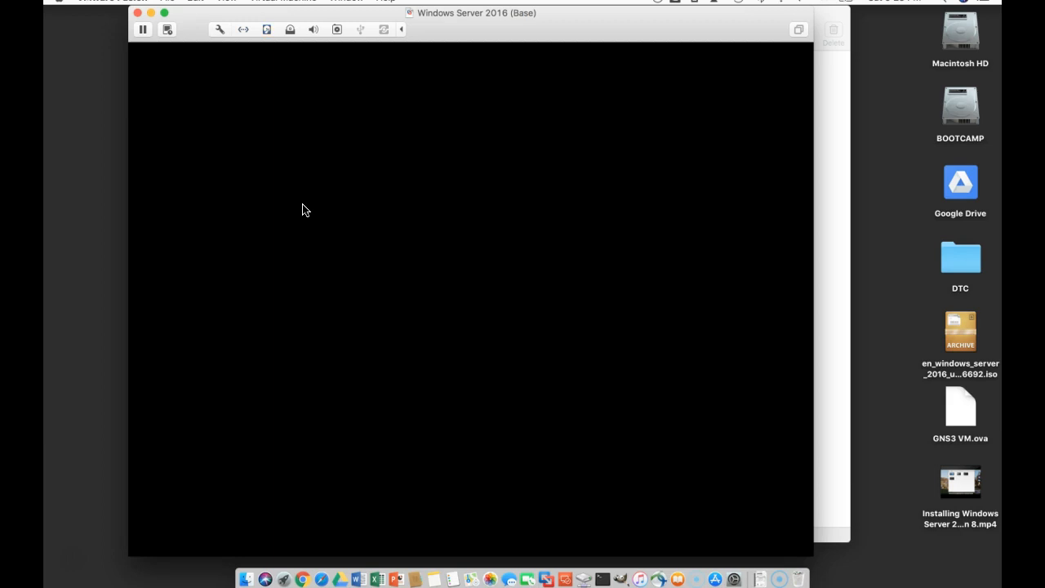
Open the C:\Windows\System32 folder in the virtual machine's File Explorer.
left_click(533, 335)
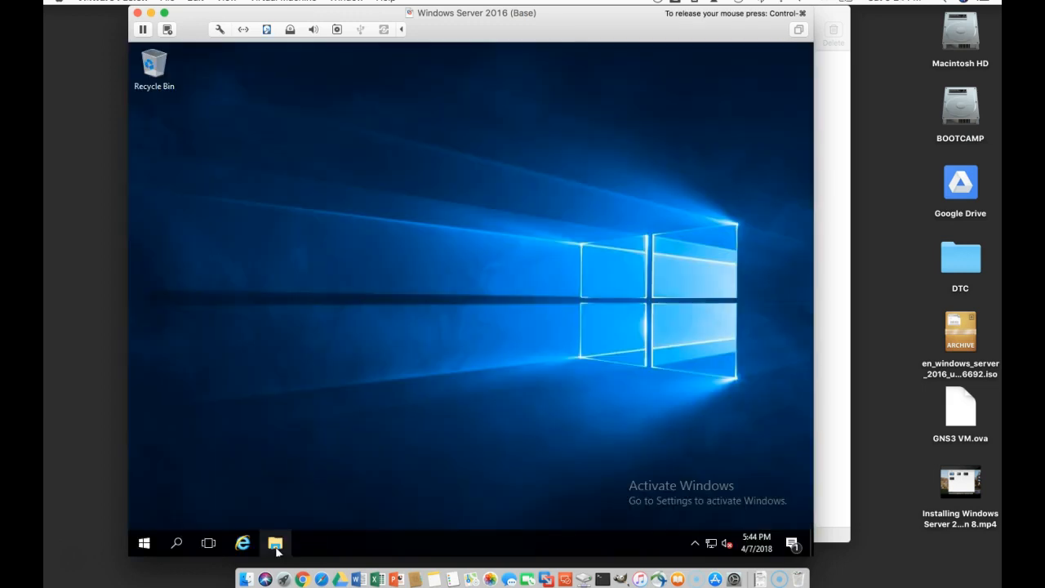
left_click(275, 544)
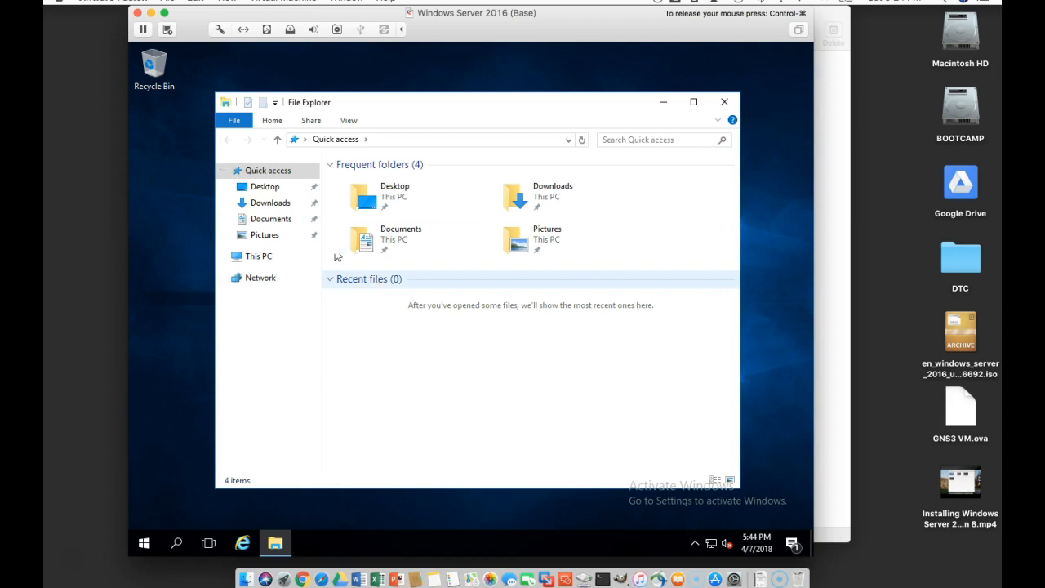
left_click(259, 258)
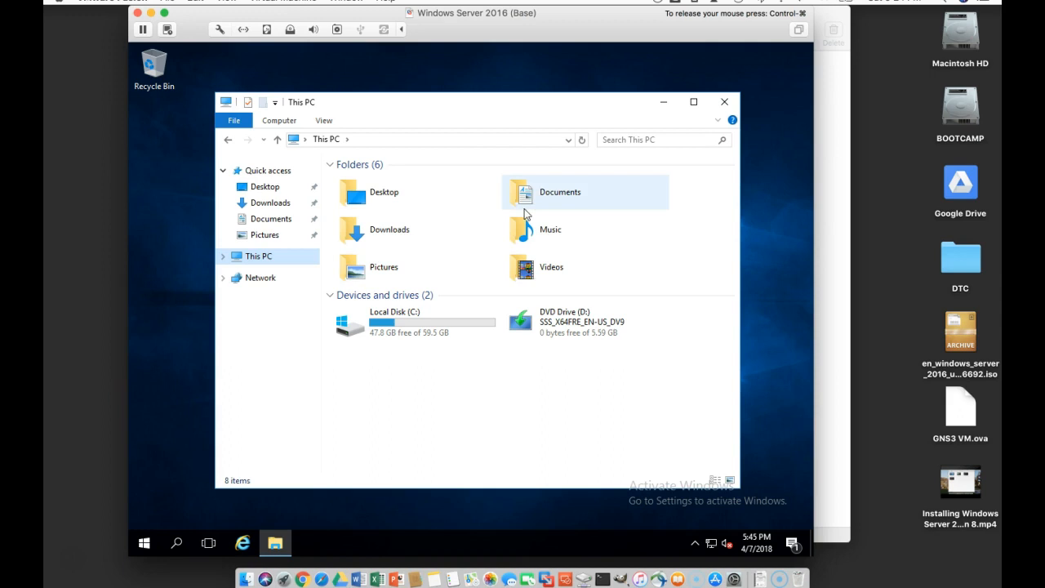
double_click(422, 313)
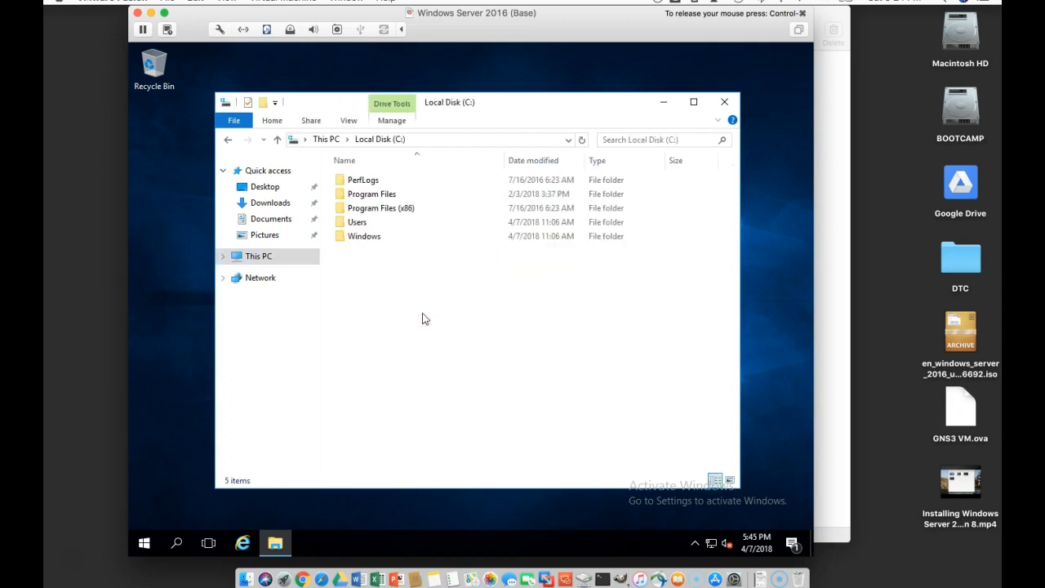
double_click(375, 237)
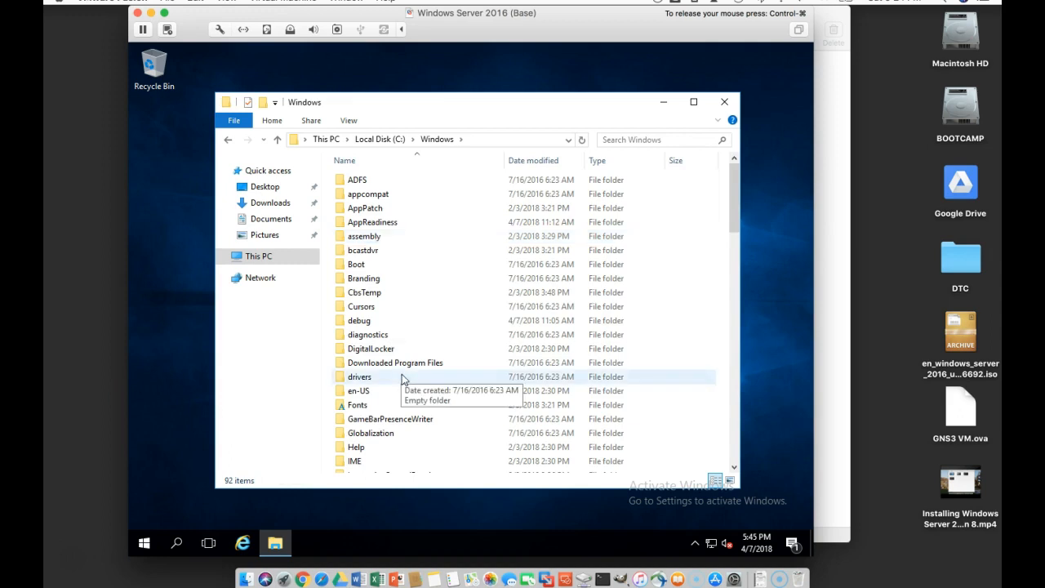
scroll(400, 359, "down", 5)
scroll(402, 378, "down", 1)
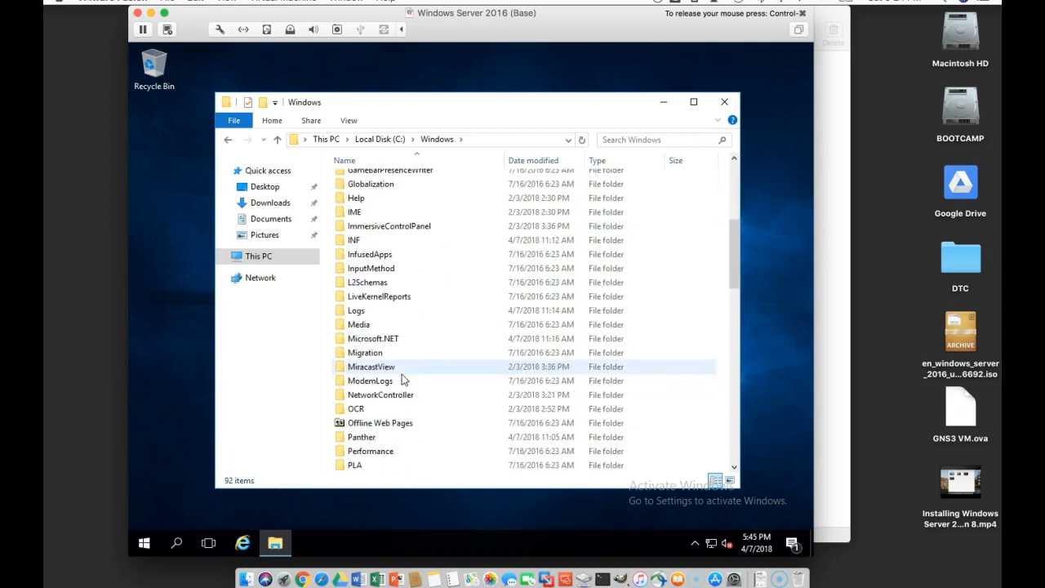
scroll(401, 378, "down", 6)
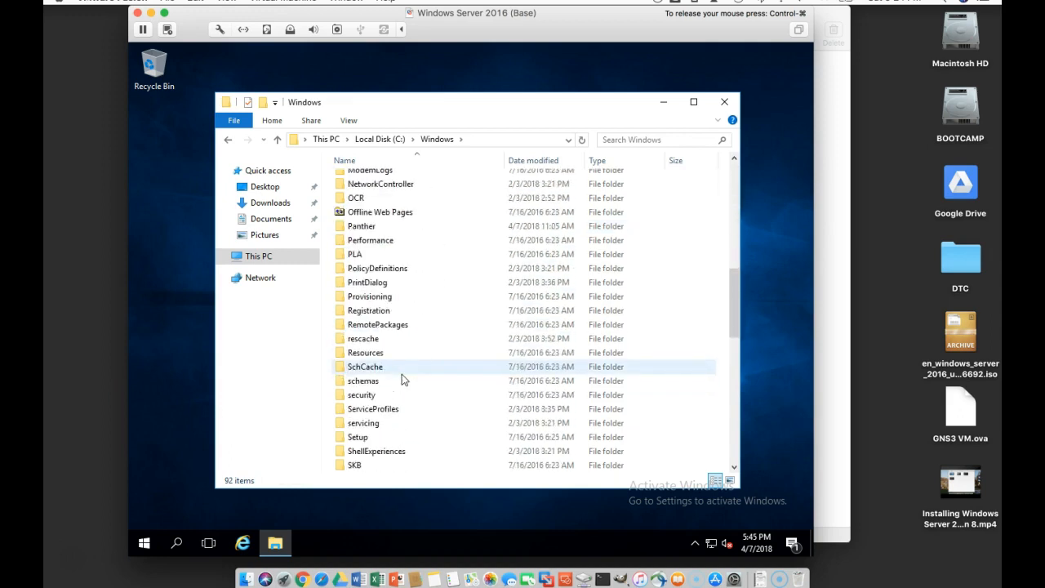
scroll(402, 380, "down", 1)
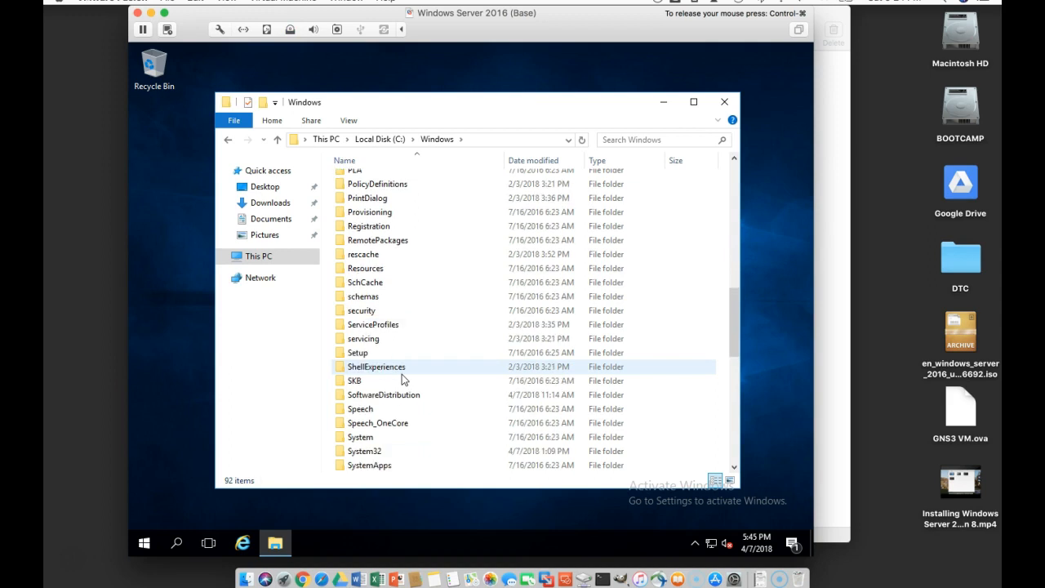
double_click(378, 452)
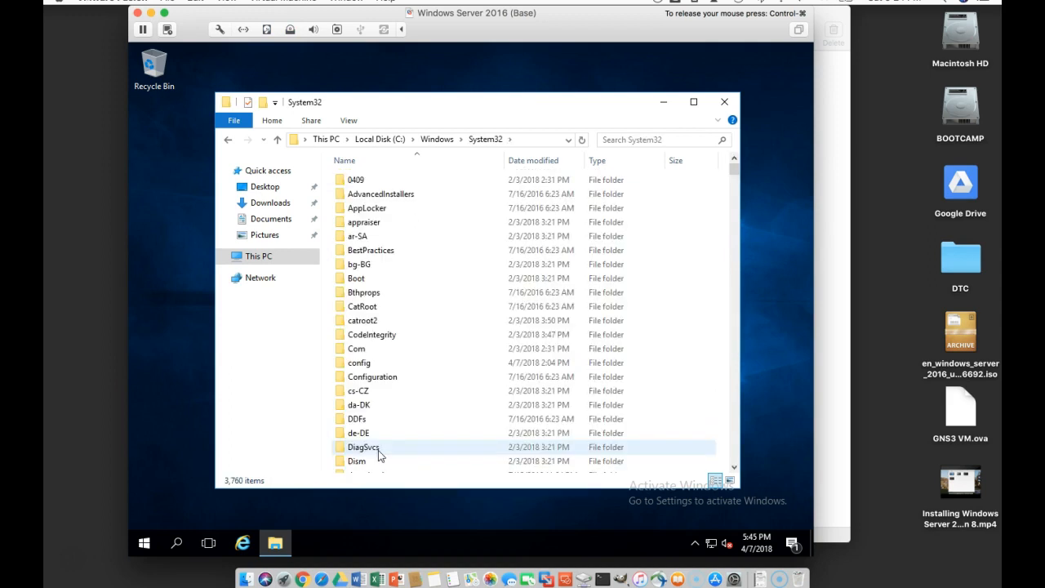
Open the Sysprep folder inside System32 and launch the sysprep application.
scroll(391, 448, "down", 7)
scroll(391, 448, "down", 2)
scroll(391, 448, "down", 10)
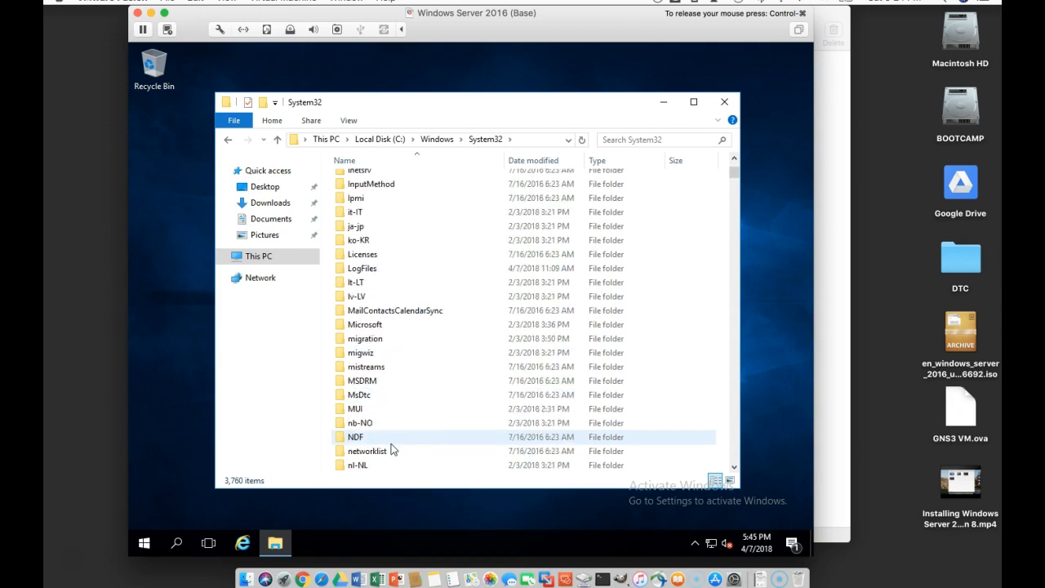
scroll(391, 448, "down", 1)
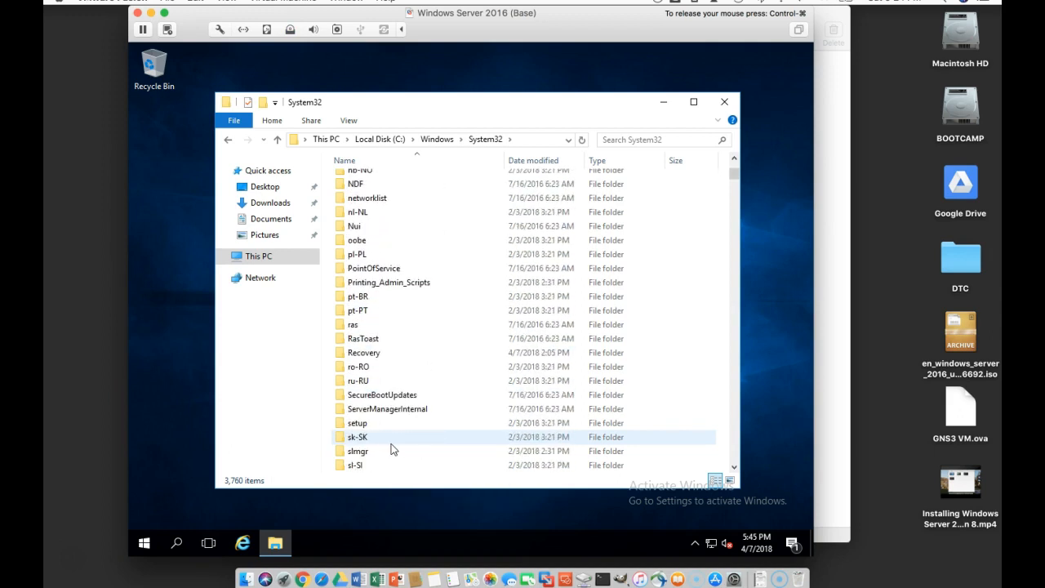
scroll(391, 448, "down", 2)
scroll(391, 448, "down", 5)
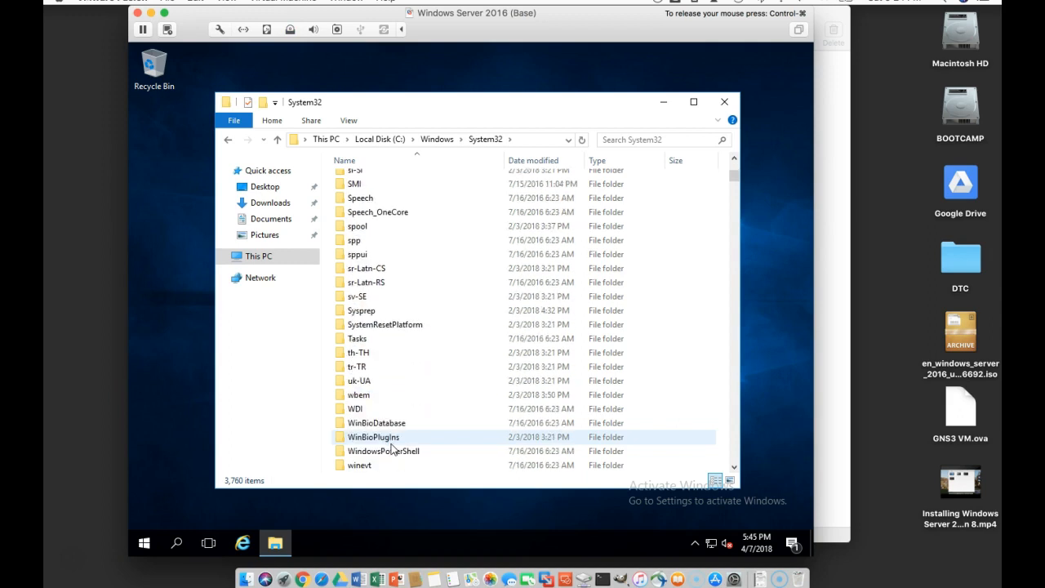
double_click(372, 314)
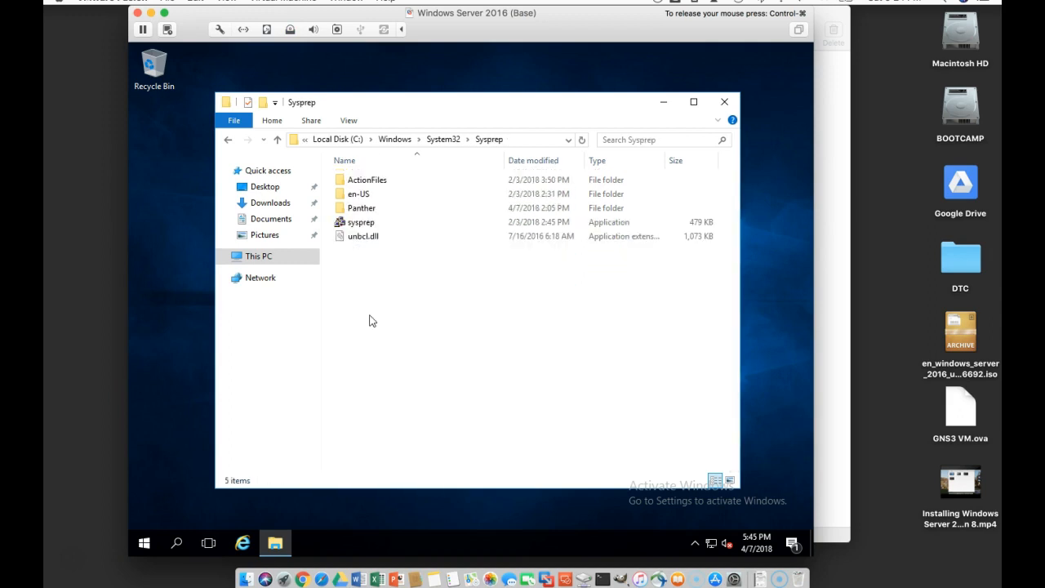
double_click(371, 226)
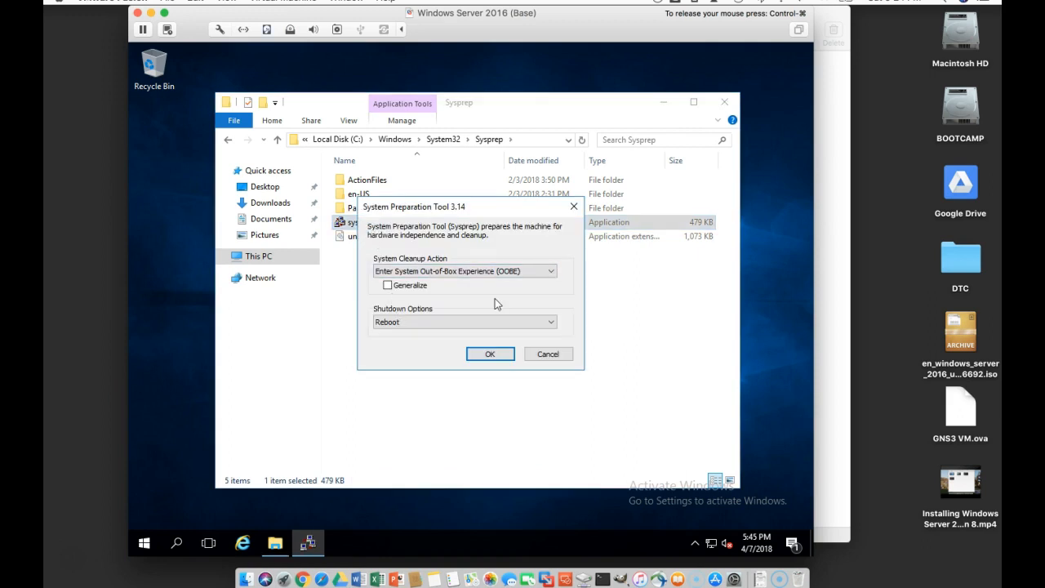
Run Sysprep with the Out-of-Box Experience (OOBE) cleanup action, Generalize enabled and the Shutdown option set to Shutdown.
left_click(428, 276)
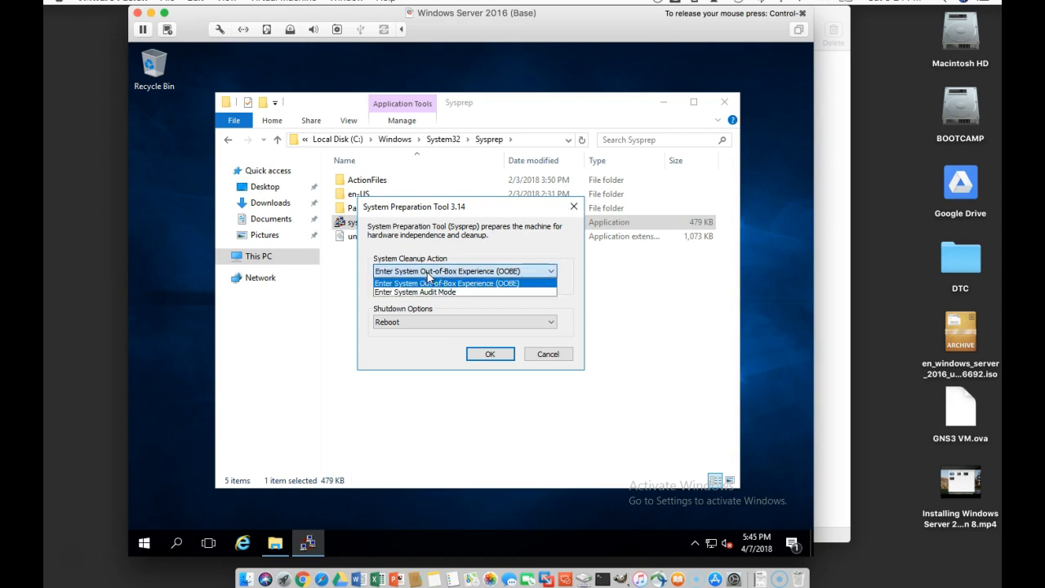
left_click(428, 278)
left_click(412, 290)
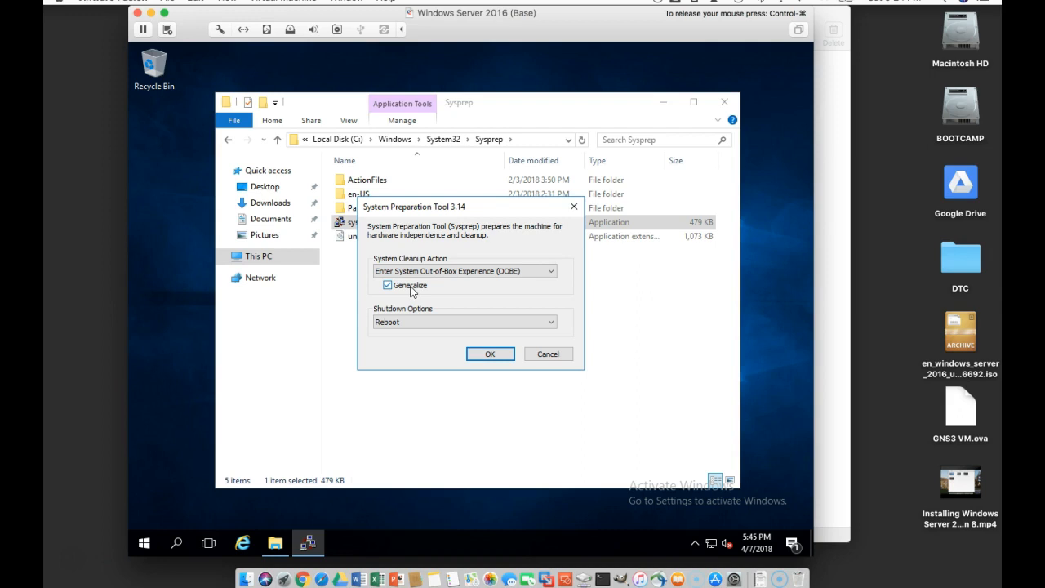
left_click(433, 322)
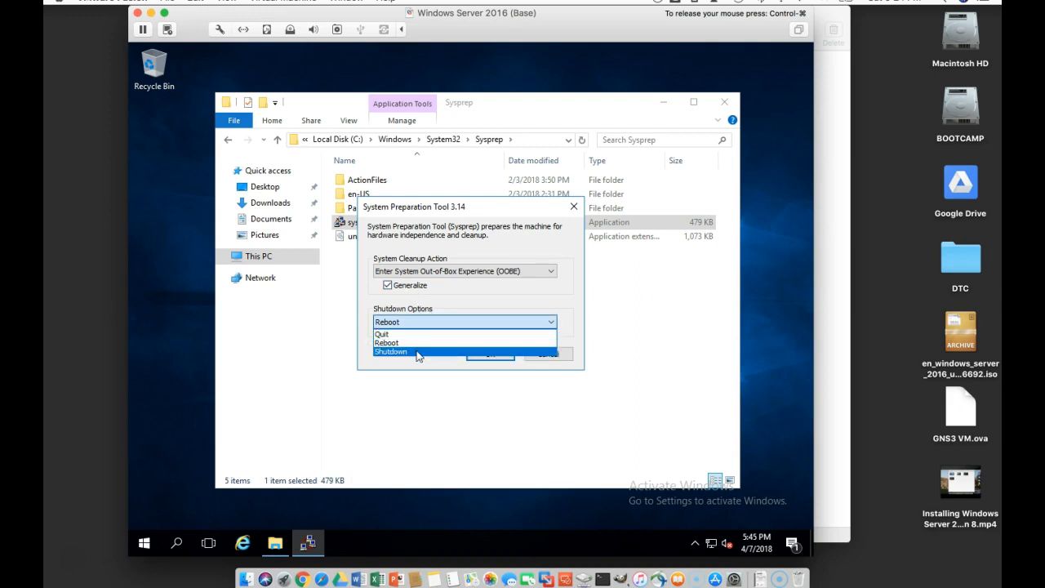
left_click(416, 352)
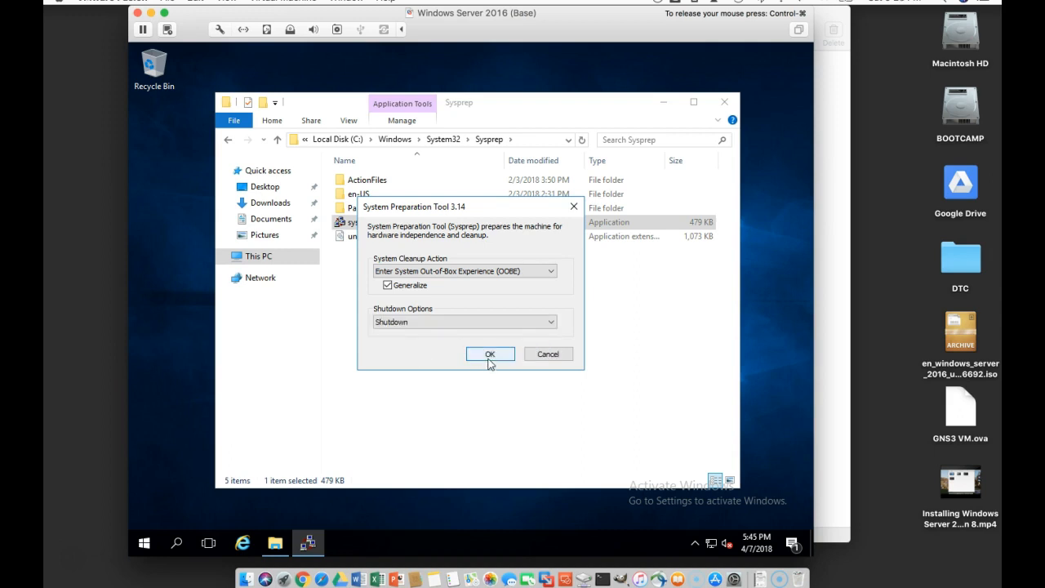
left_click(490, 354)
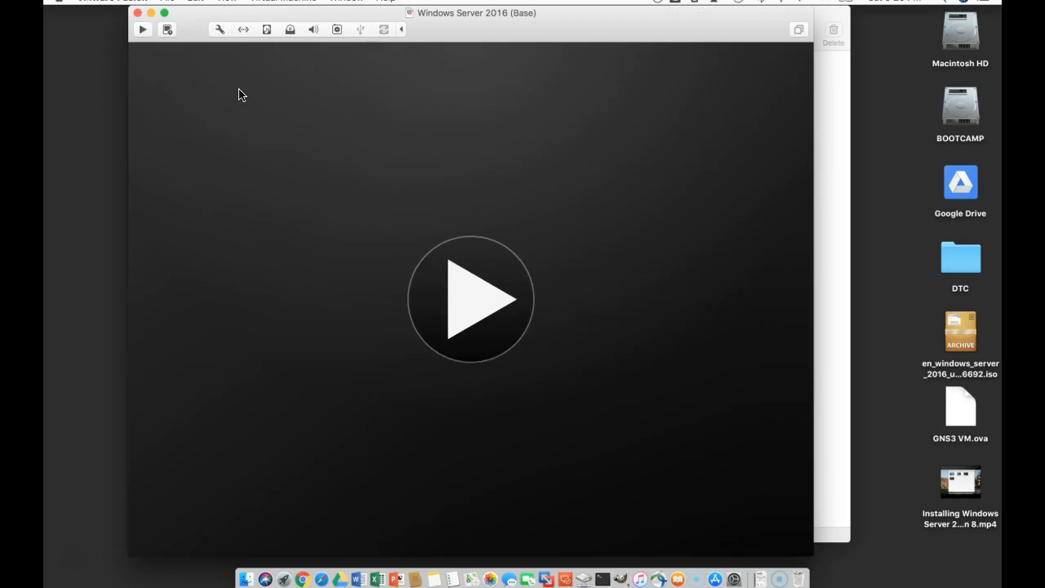
Create a linked clone of the base virtual machine named "Windows Server 2016 (ADDC)" in Virtual Machines and close the clone's window.
left_click(285, 4)
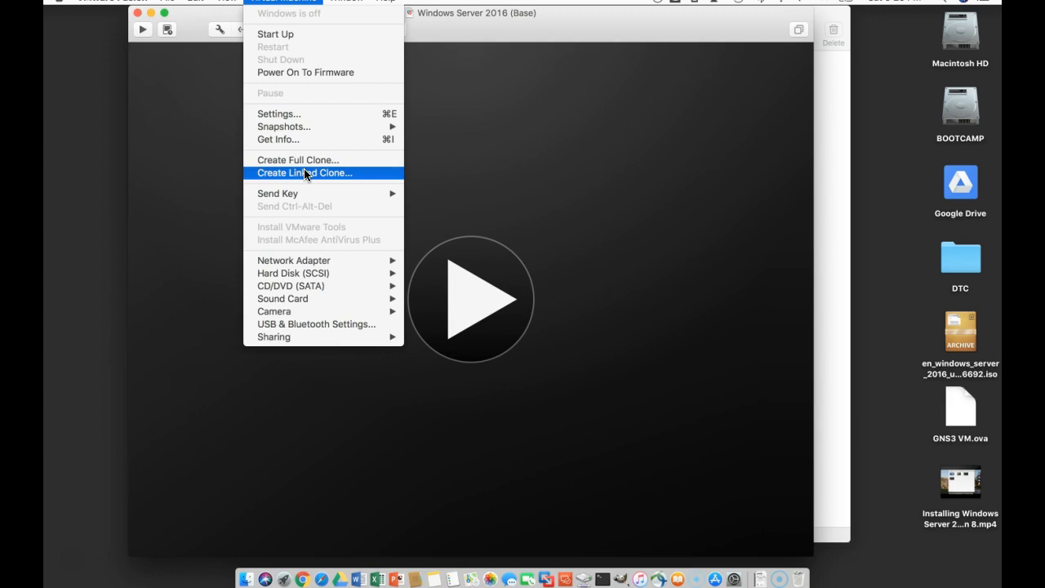
left_click(311, 174)
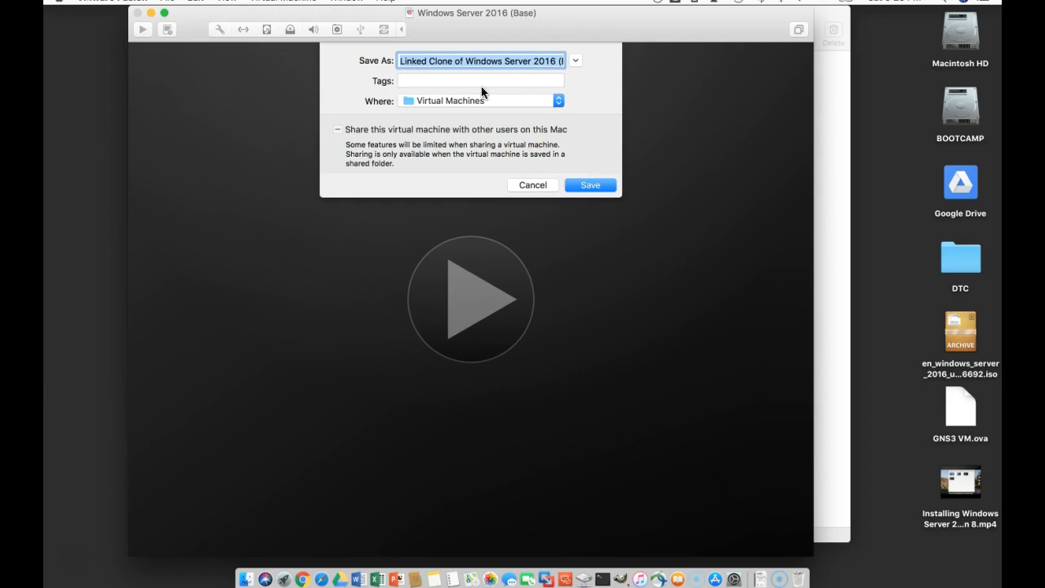
left_click_drag(466, 62, 388, 59)
key("BackSpace")
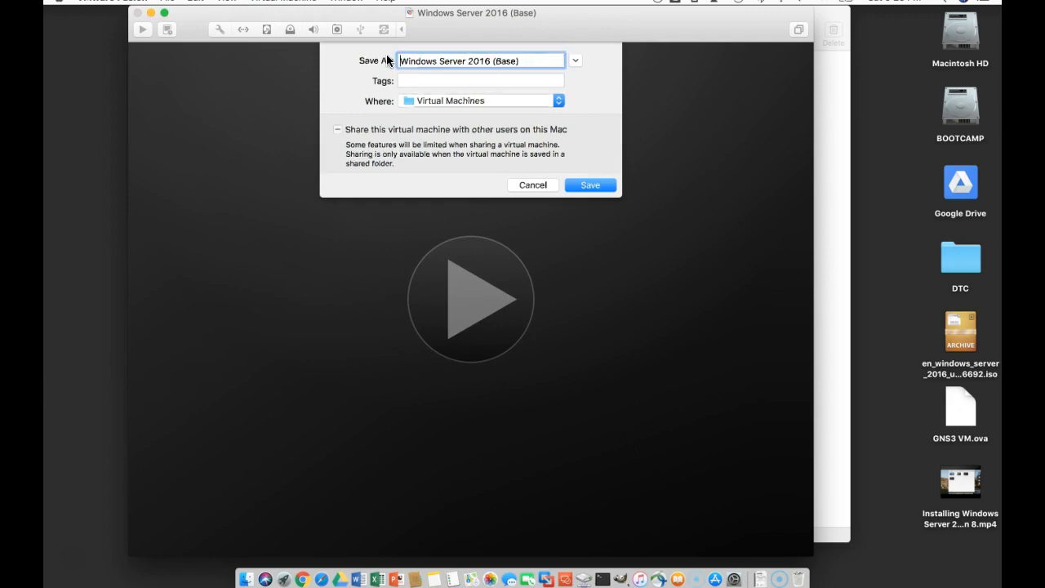
left_click_drag(518, 61, 498, 61)
type("ADDC")
left_click(578, 188)
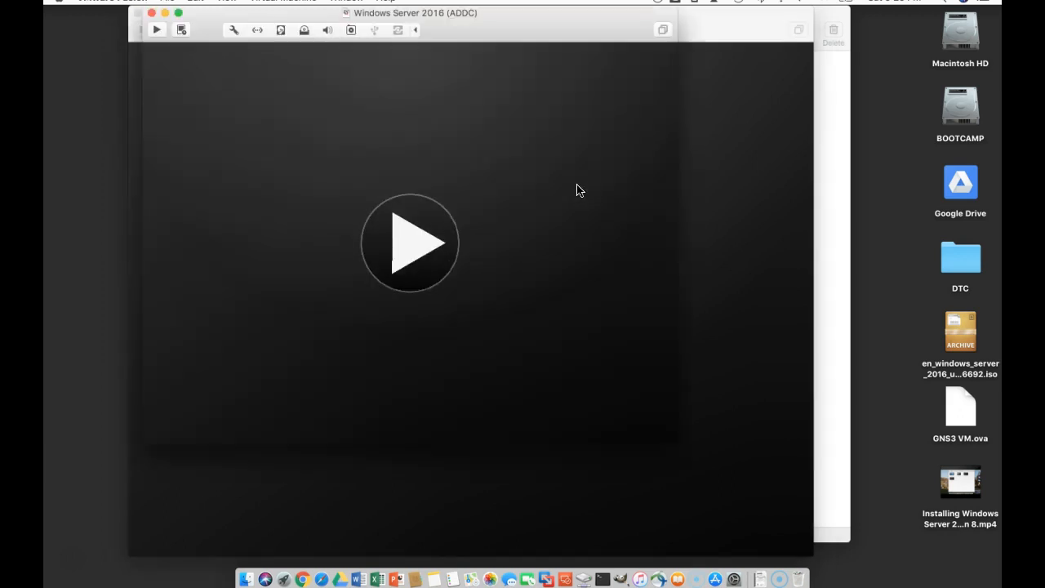
left_click(151, 13)
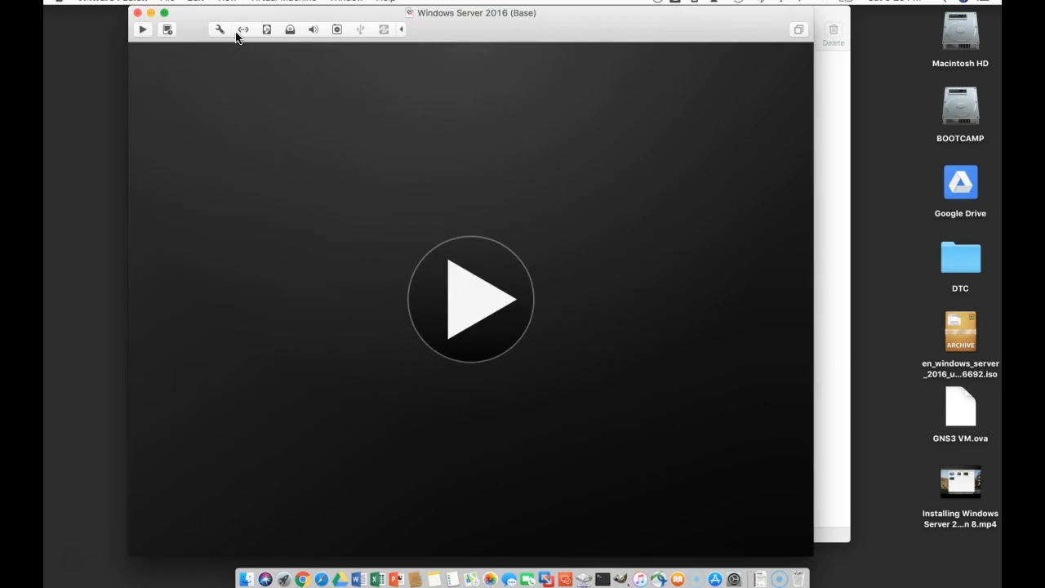
Create a linked clone of the base virtual machine named "Windows Server 2016 (SQLSVR)" in Virtual Machines and close the clone's window.
left_click(279, 3)
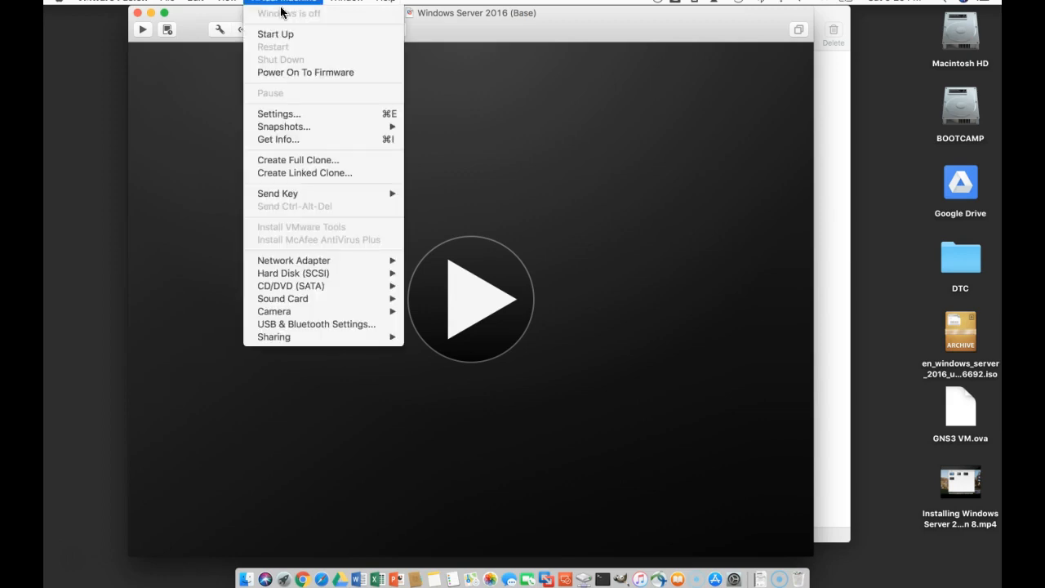
left_click(321, 173)
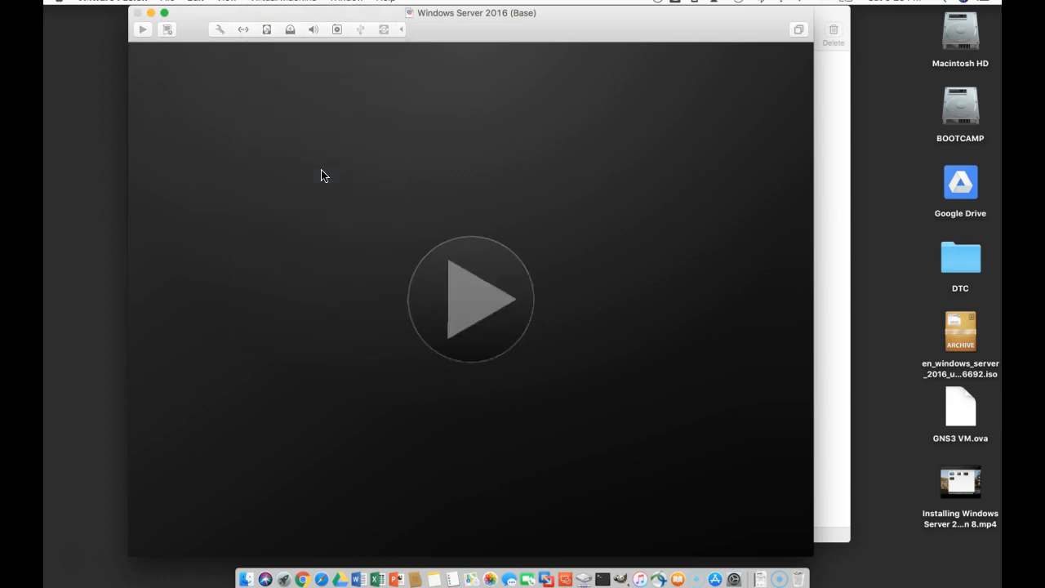
left_click(465, 62)
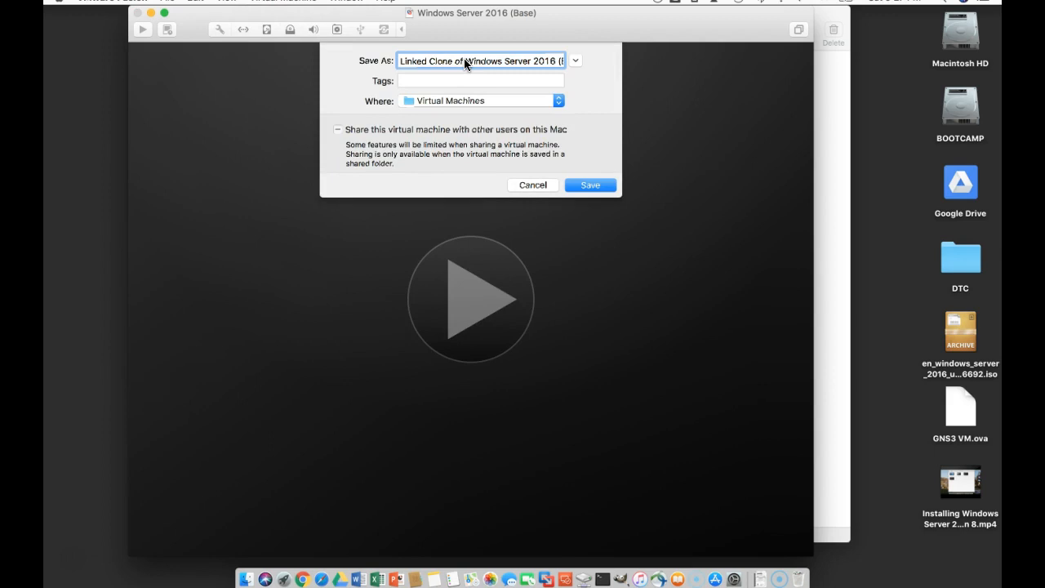
key("BackSpace")
key("BackSpace")
key("BackSpace")
key("BackSpace")
key("BackSpace")
key("BackSpace")
key("BackSpace")
key("BackSpace")
key("BackSpace")
key("BackSpace")
key("BackSpace")
key("BackSpace")
key("BackSpace")
key("BackSpace")
key("BackSpace")
key("BackSpace")
left_click(517, 62)
left_click_drag(517, 61, 497, 61)
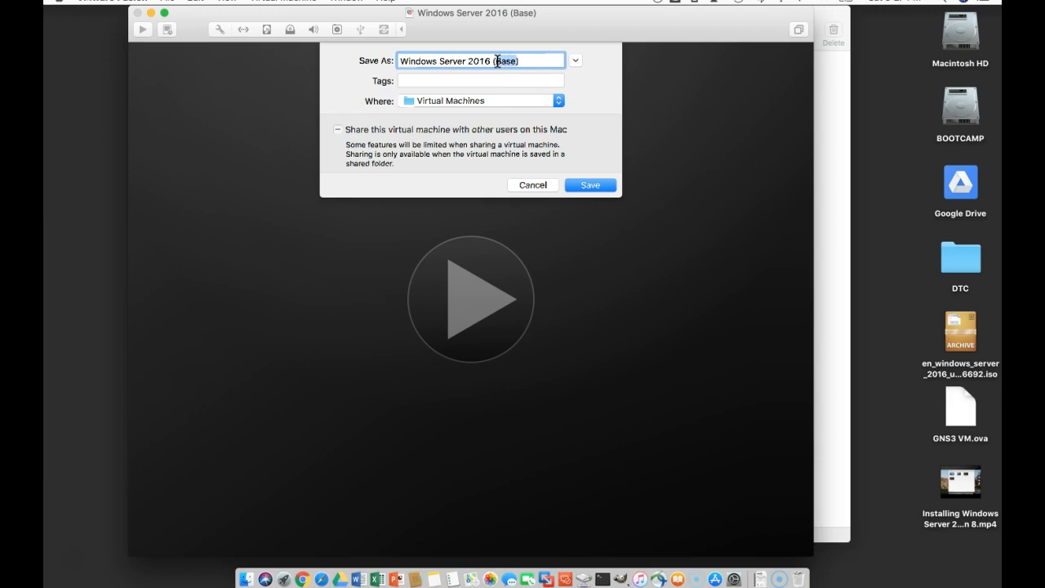
type("SQLSVR")
left_click(591, 186)
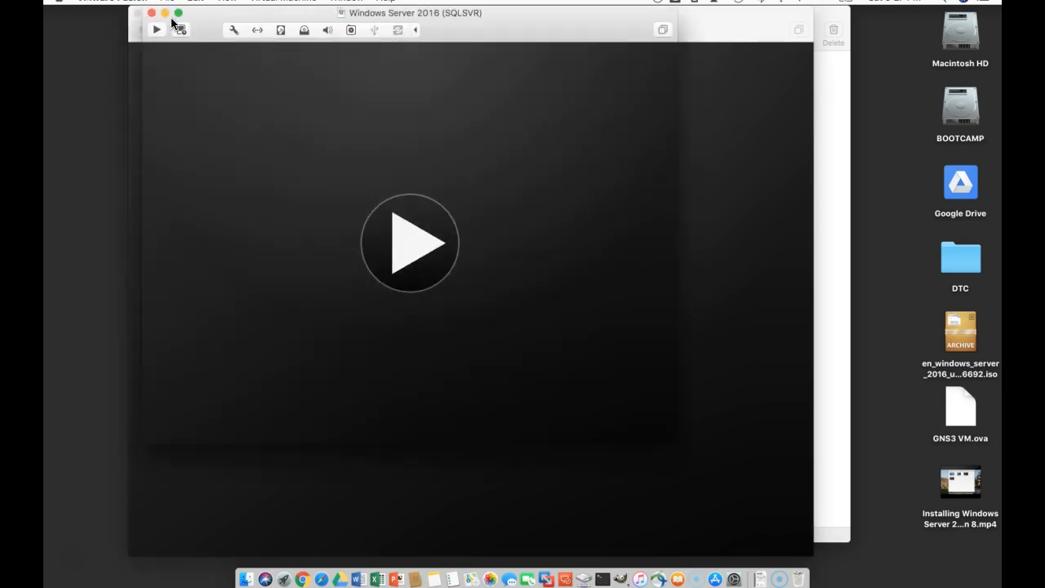
left_click(152, 14)
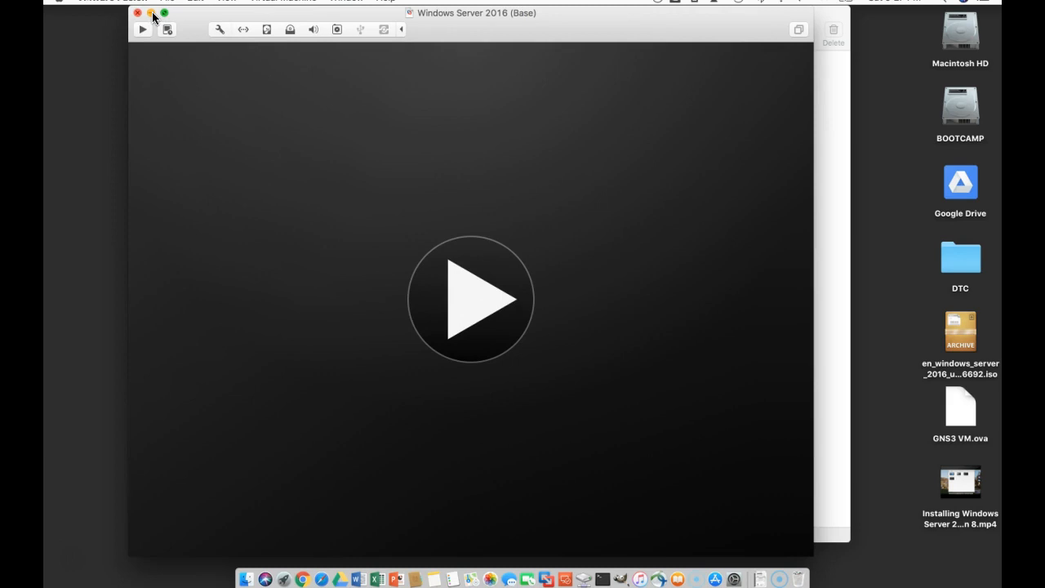
Create a linked clone of the base virtual machine named "Windows Server 2016 (APPSVR)" in Virtual Machines and close the clone's window.
left_click(278, 2)
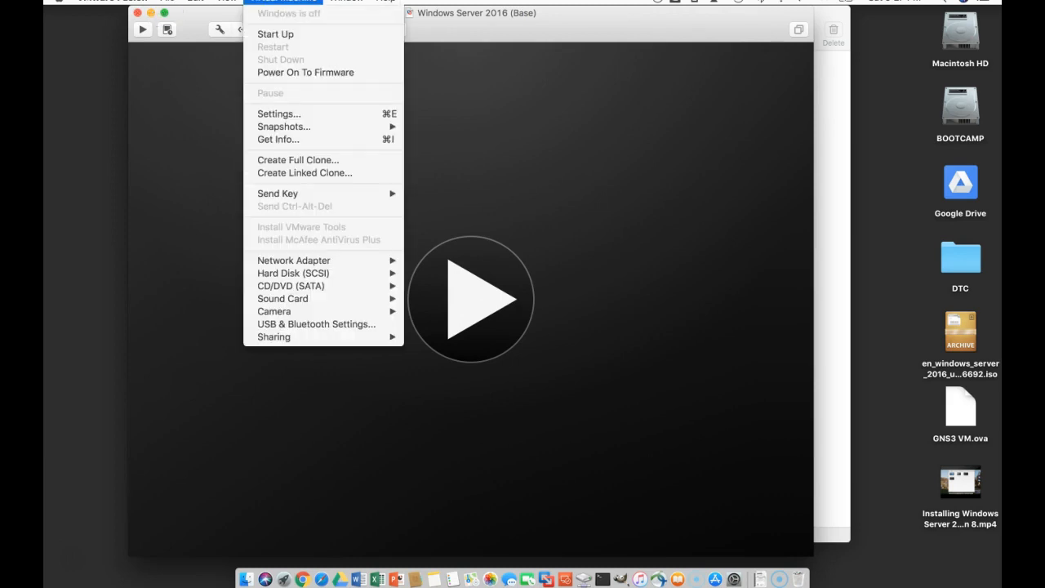
left_click(309, 172)
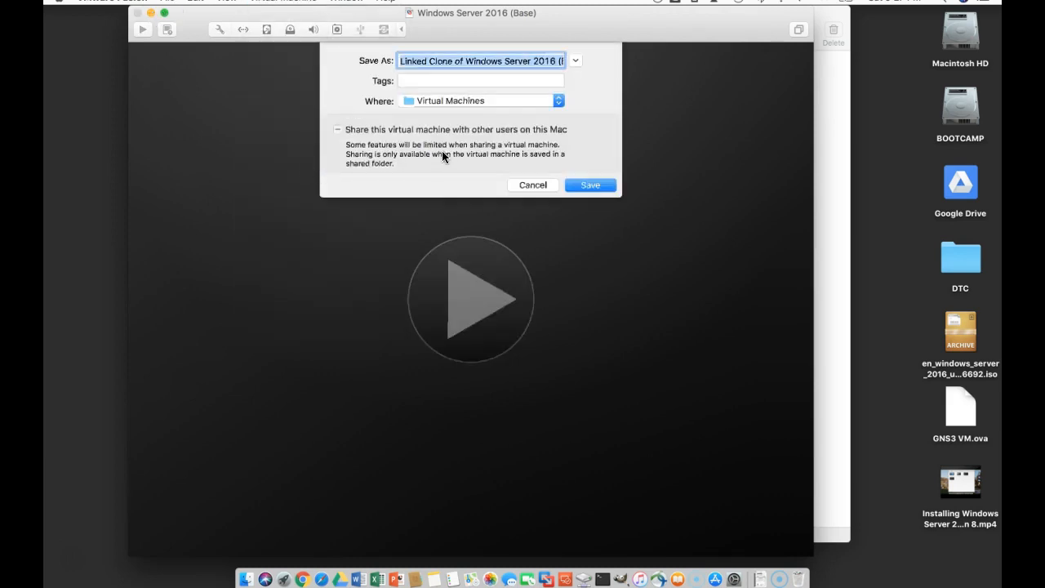
type("Windows Server 2016 (APPSVR)")
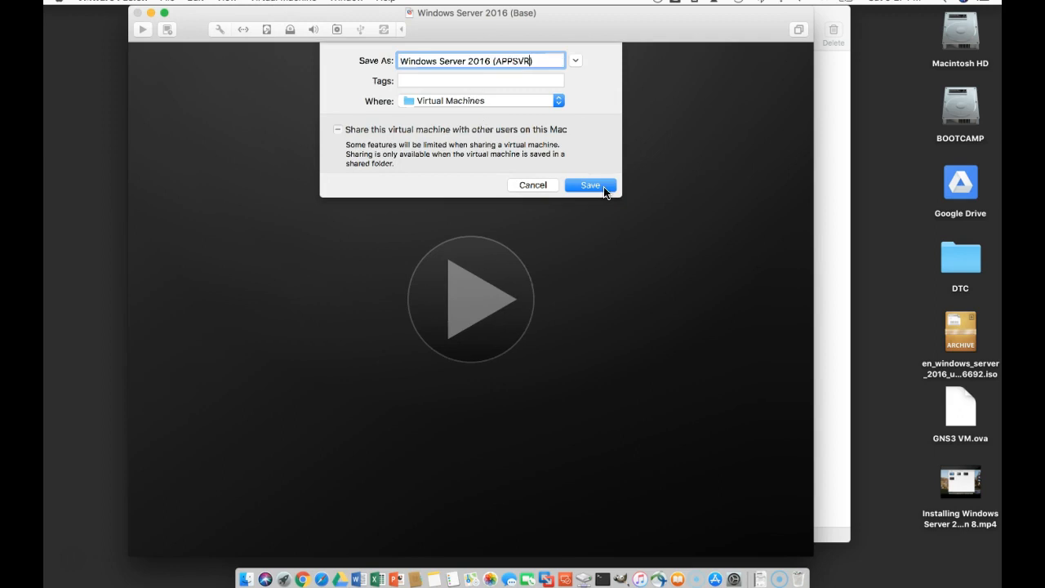
left_click(605, 190)
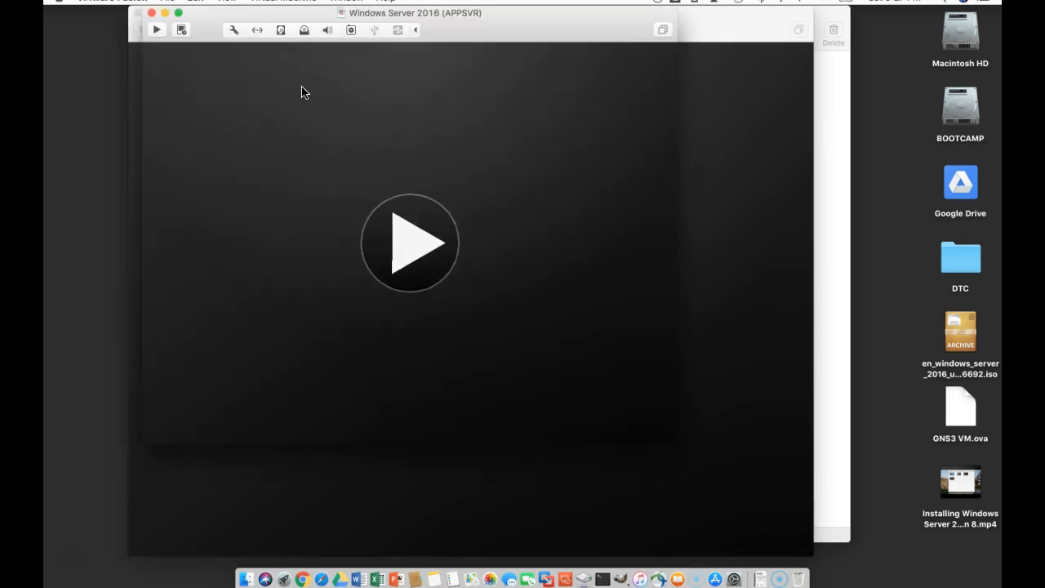
left_click(152, 13)
Create a linked clone of the base virtual machine named "Windows Server 2016 (RDPSVR)" in Virtual Machines and close the clone's window.
left_click(278, 4)
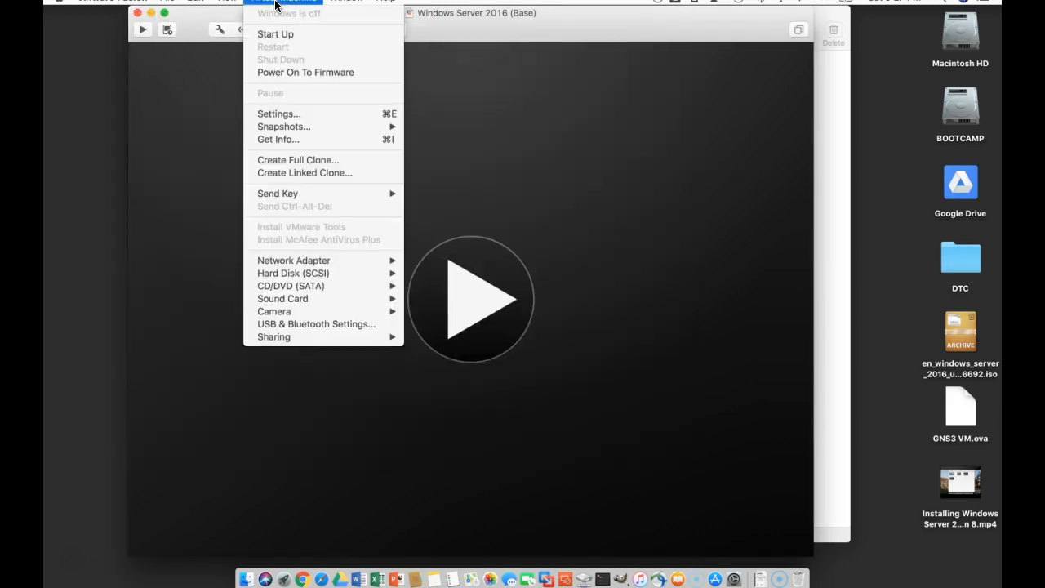
left_click(312, 173)
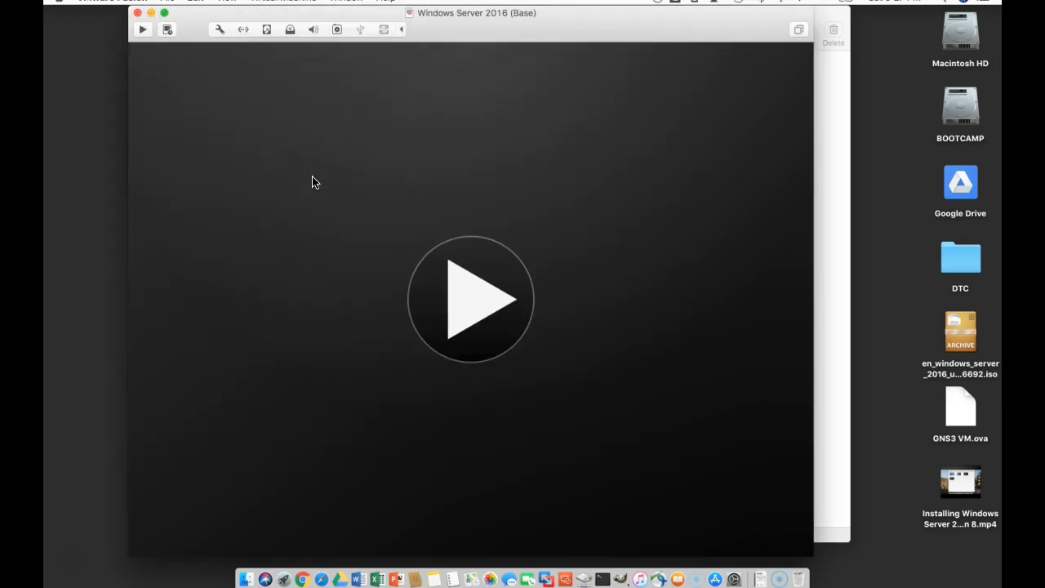
left_click(465, 62)
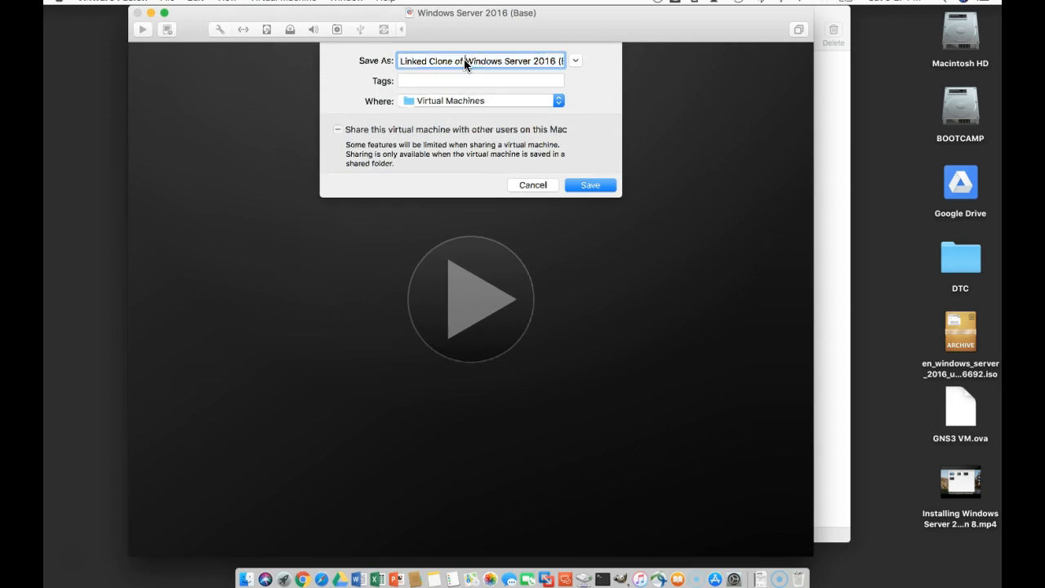
key("BackSpace")
key("BackSpace")
key("BackSpace")
key("BackSpace")
key("BackSpace")
key("BackSpace")
key("BackSpace")
key("BackSpace")
key("BackSpace")
key("BackSpace")
key("BackSpace")
key("BackSpace")
key("BackSpace")
key("BackSpace")
key("BackSpace")
key("BackSpace")
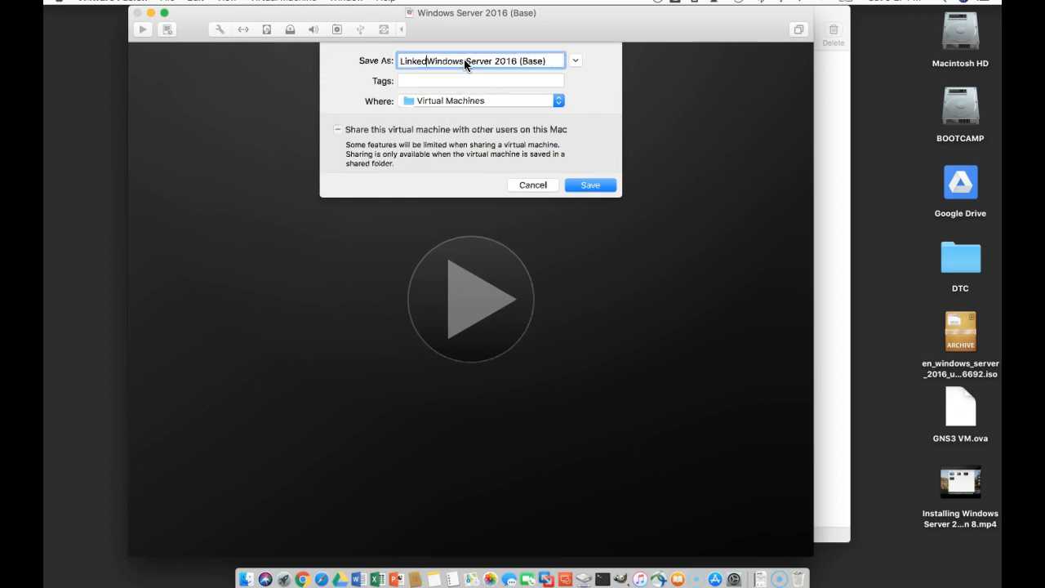
left_click_drag(516, 62, 498, 61)
key("BackSpace")
type("RD)PSR")
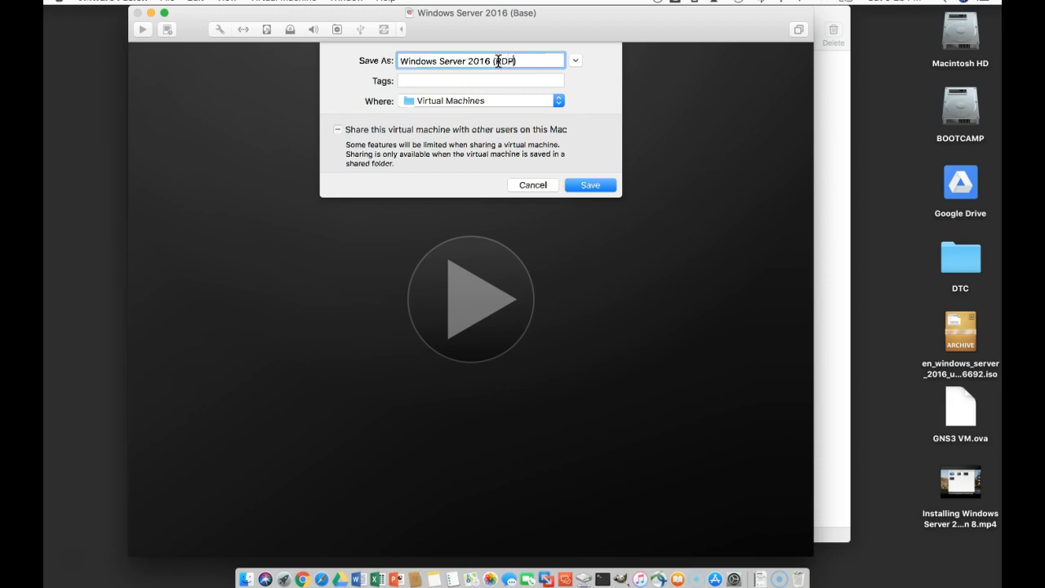
type("V")
key("BackSpace")
key("BackSpace")
type("VR")
left_click(590, 186)
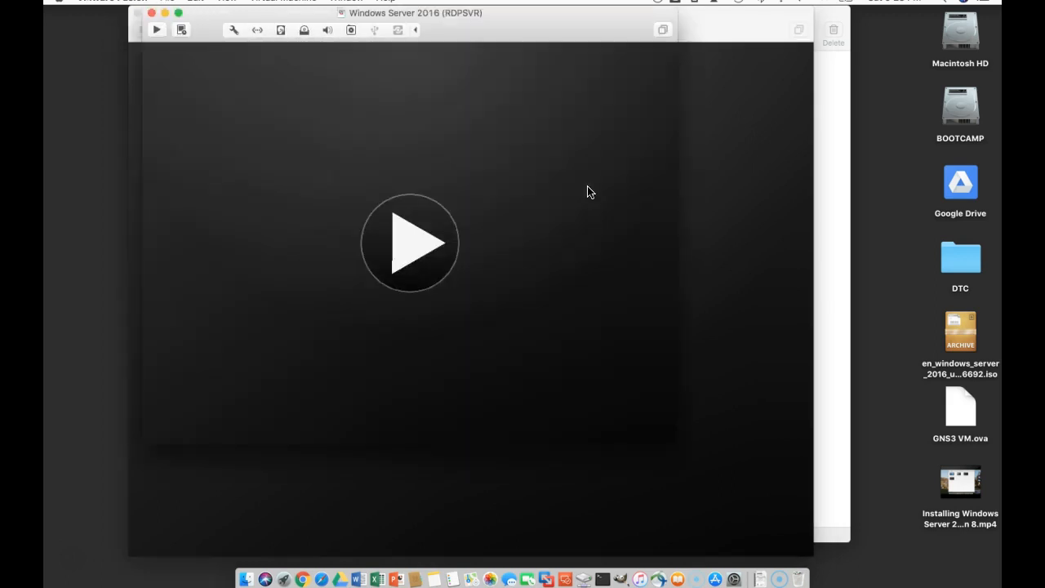
left_click(151, 13)
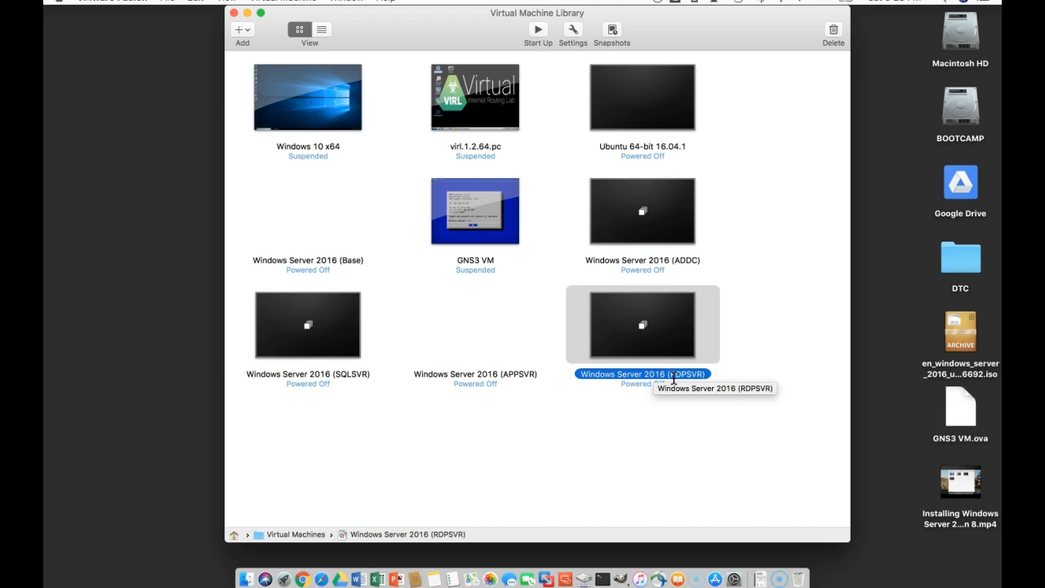
Start the Windows Server 2016 (ADDC) virtual machine from the library.
left_click(714, 470)
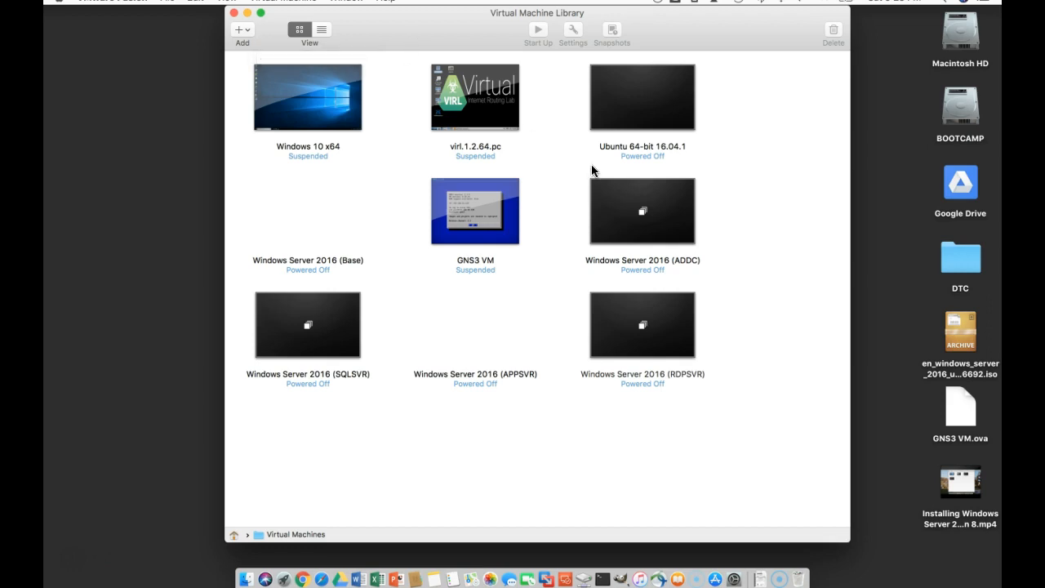
left_click(654, 234)
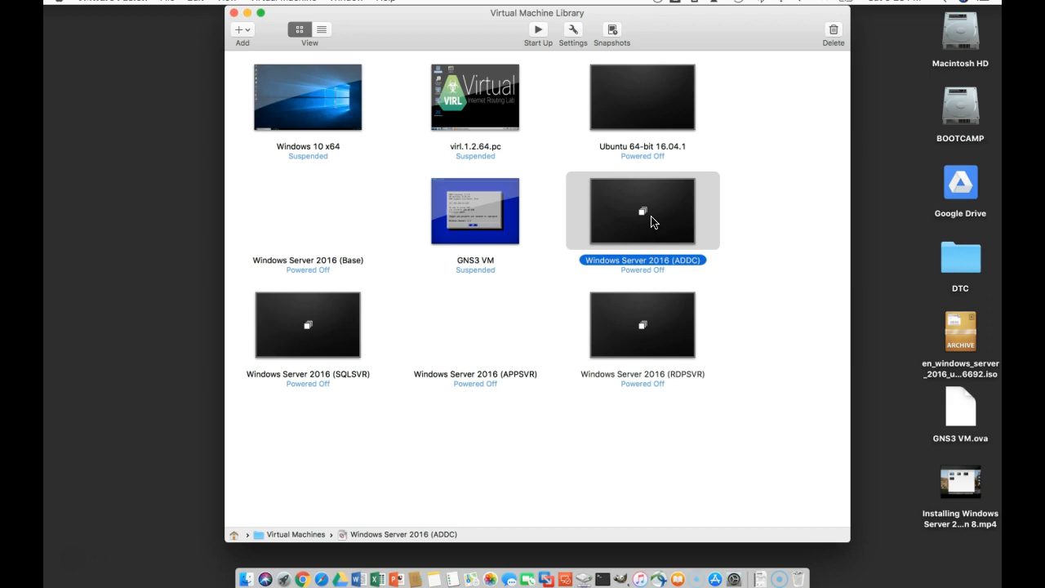
double_click(651, 220)
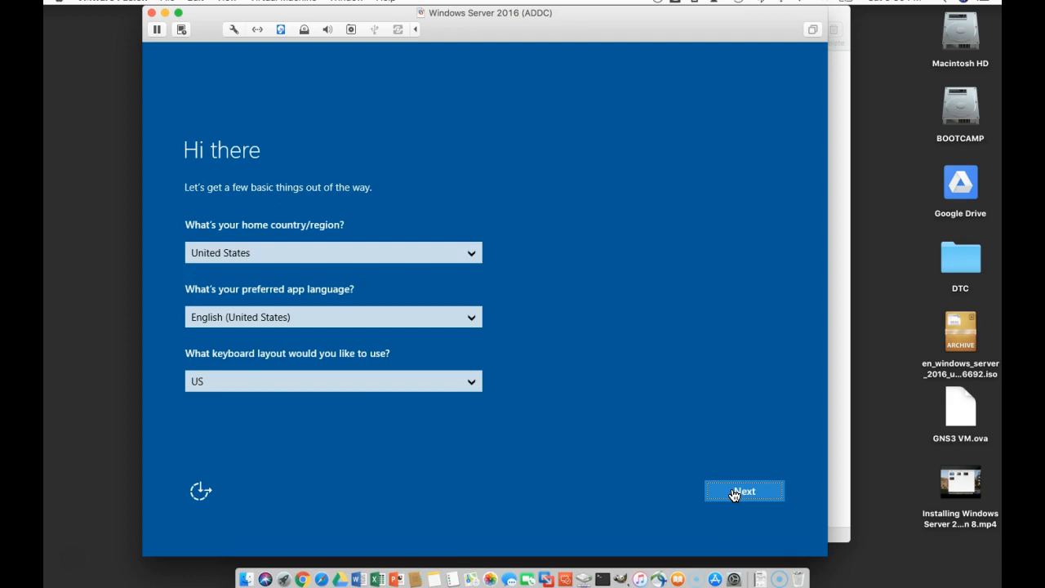
Accept the default region, language and keyboard settings in ADDC's Windows setup, postpone the product key and accept the license terms.
left_click(734, 494)
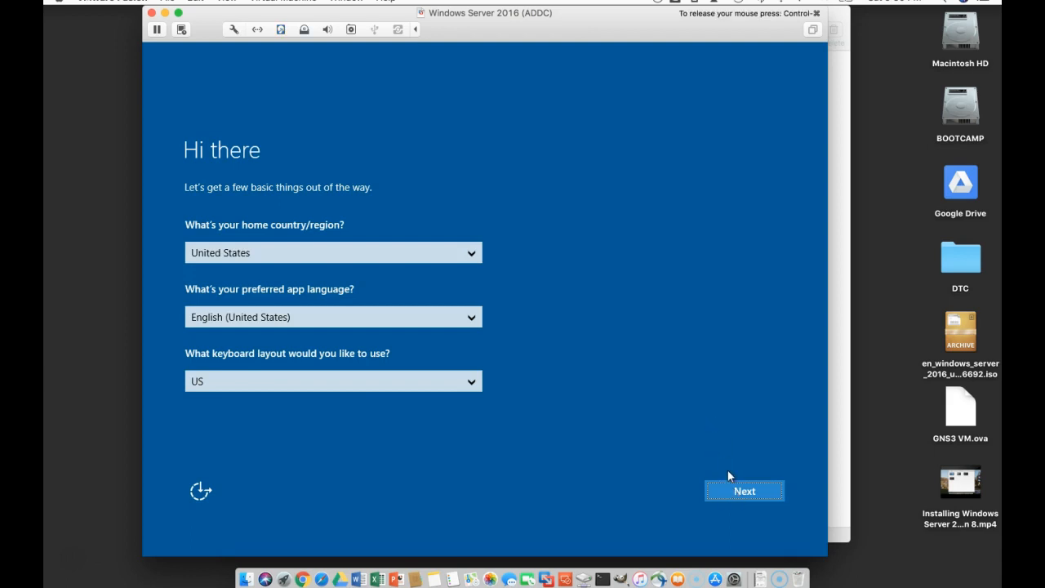
left_click(731, 488)
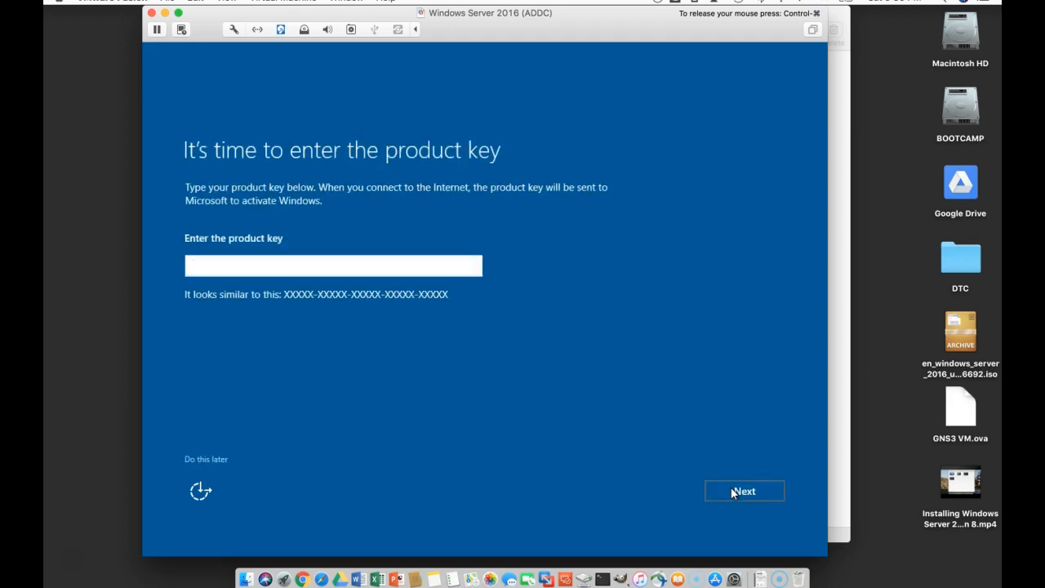
left_click(200, 458)
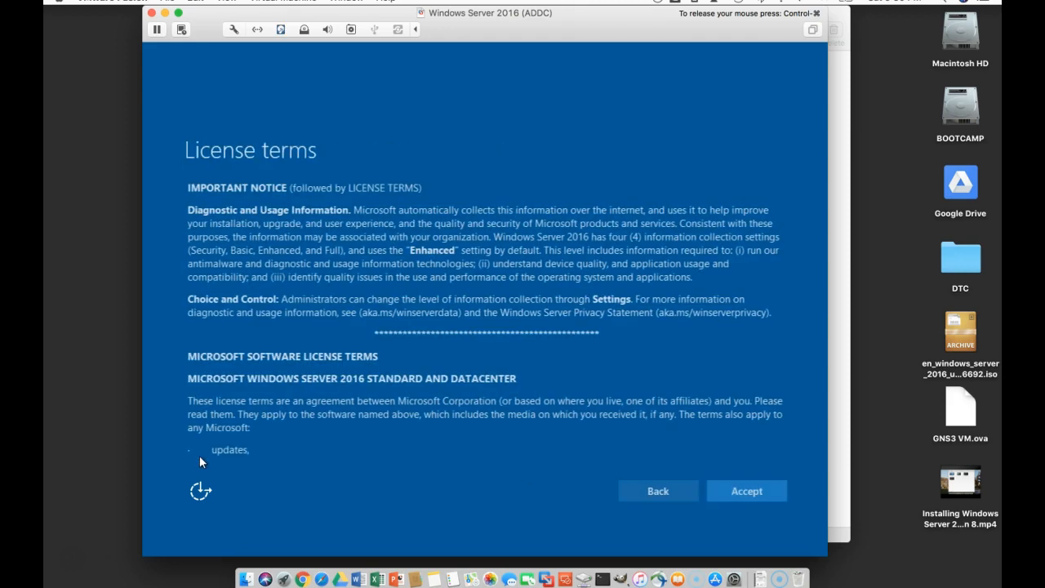
left_click(729, 494)
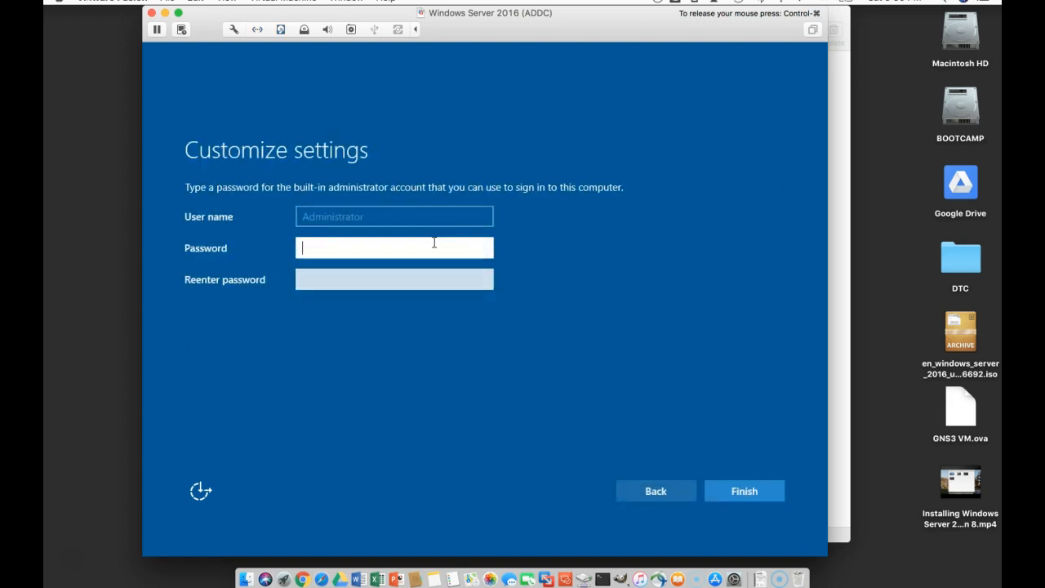
Enter and re-enter the built-in Administrator account's password and finish the Windows setup on the ADDC machine.
type("********")
key("Tab")
type("*******")
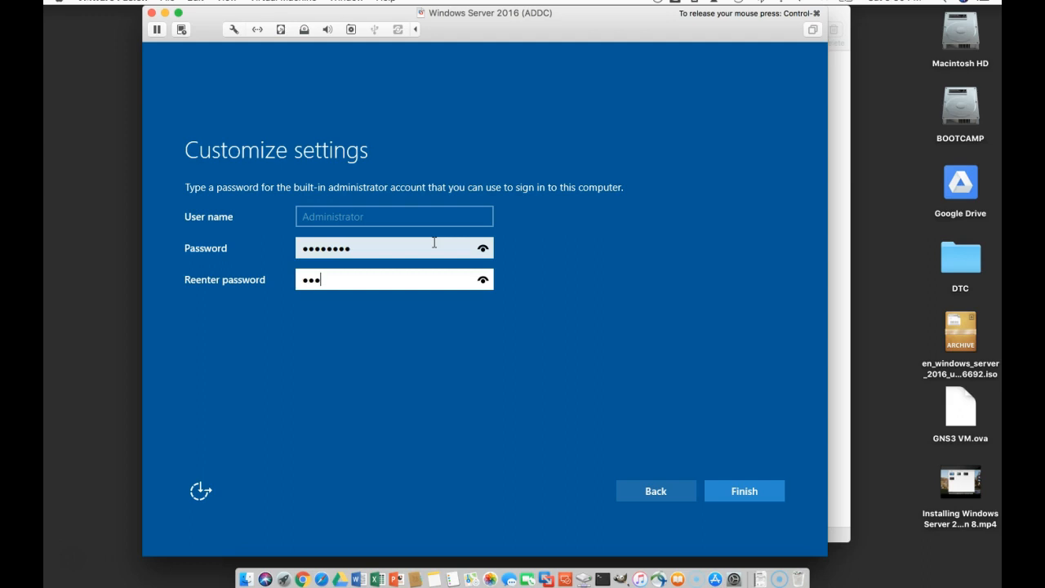
type("*")
left_click(731, 493)
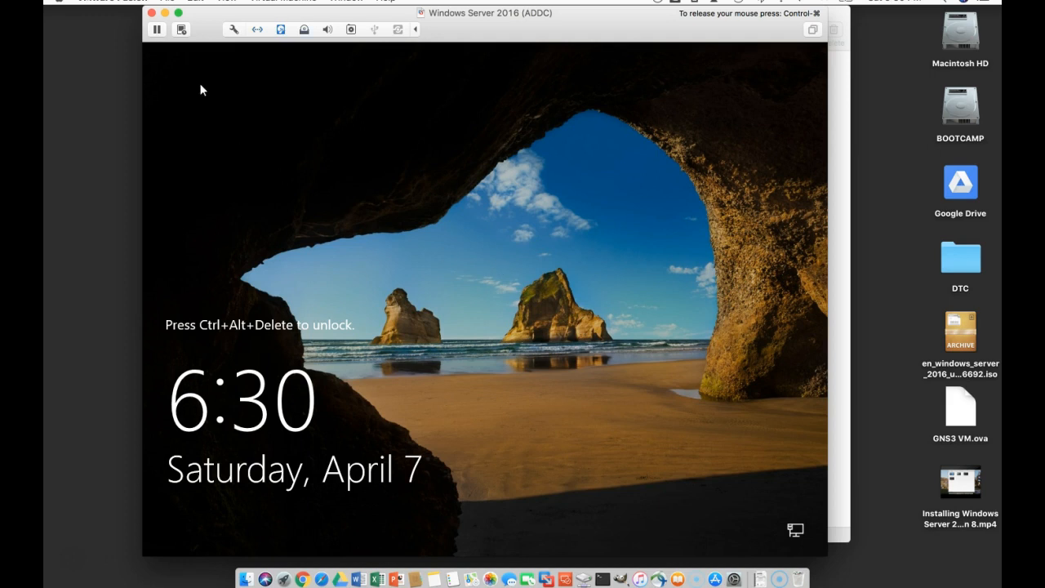
Suspend the ADDC virtual machine and start Windows Server 2016 (SQLSVR) from the library.
left_click(155, 30)
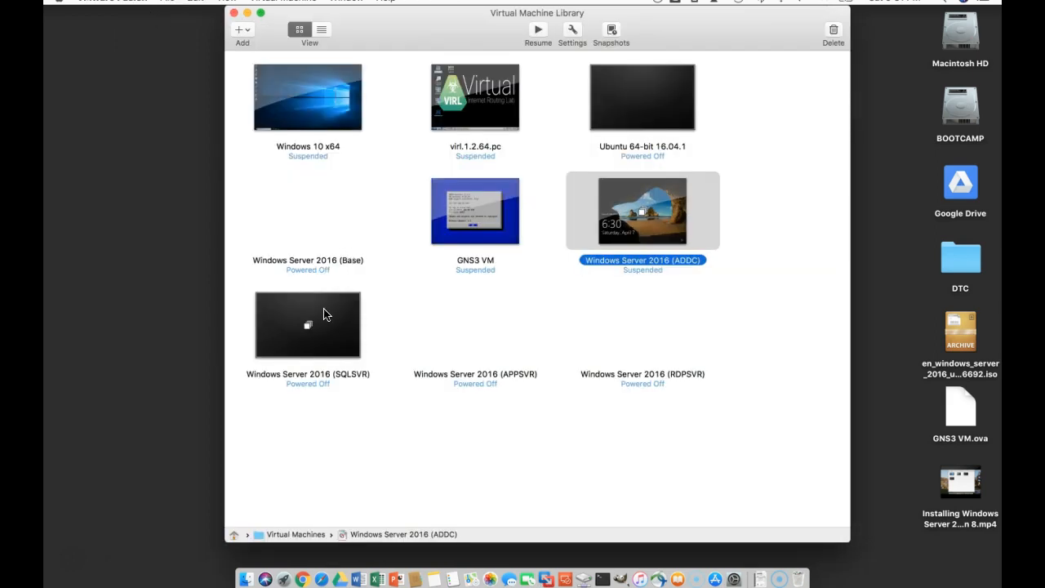
double_click(320, 341)
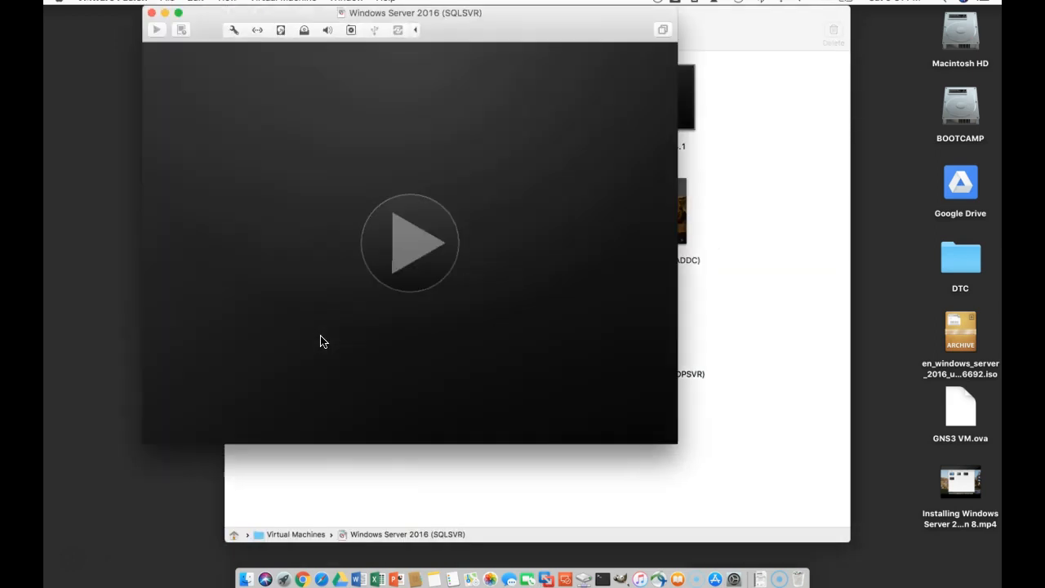